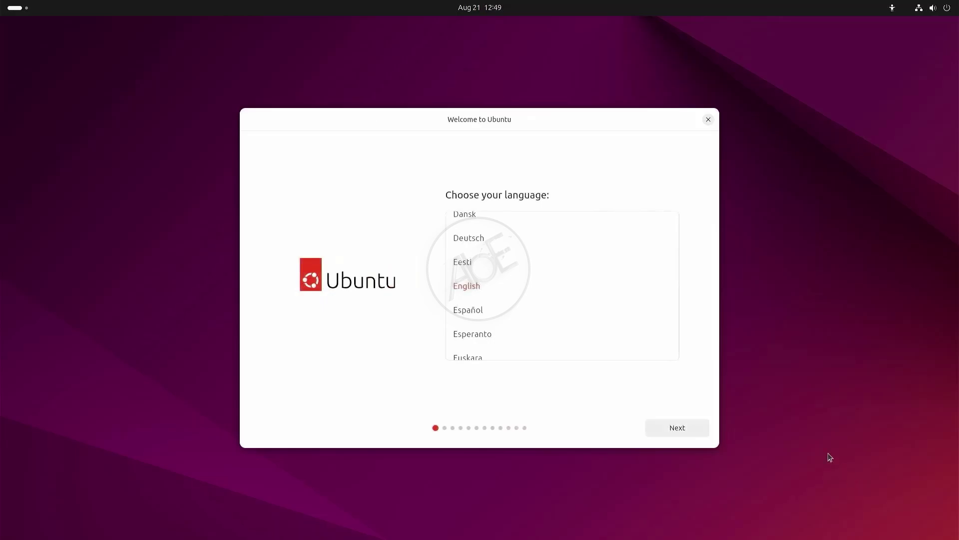
- Keep English, default accessibility, English (US) keyboard and wired connection; skip the installer update
{"action": "left_click", "coordinate": [682, 430]}
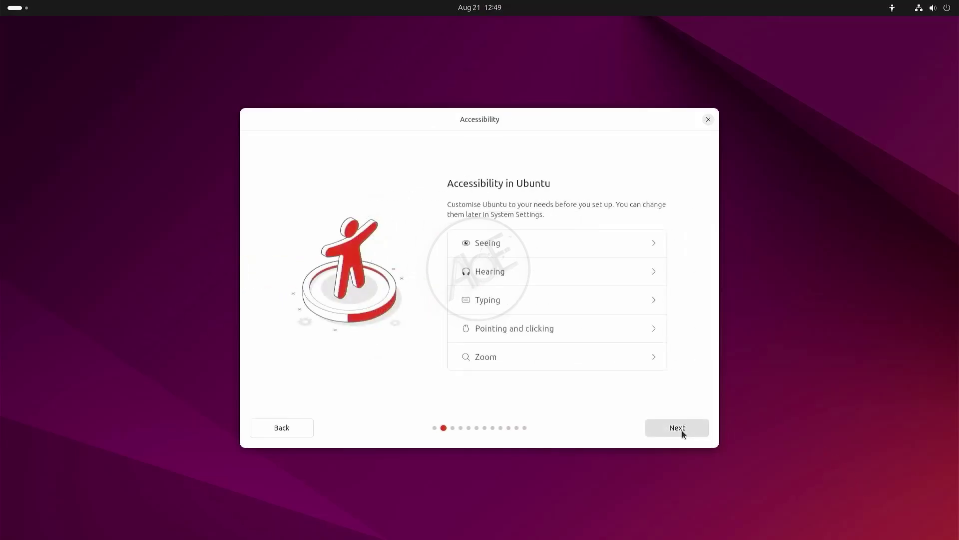
{"action": "left_click", "coordinate": [682, 430]}
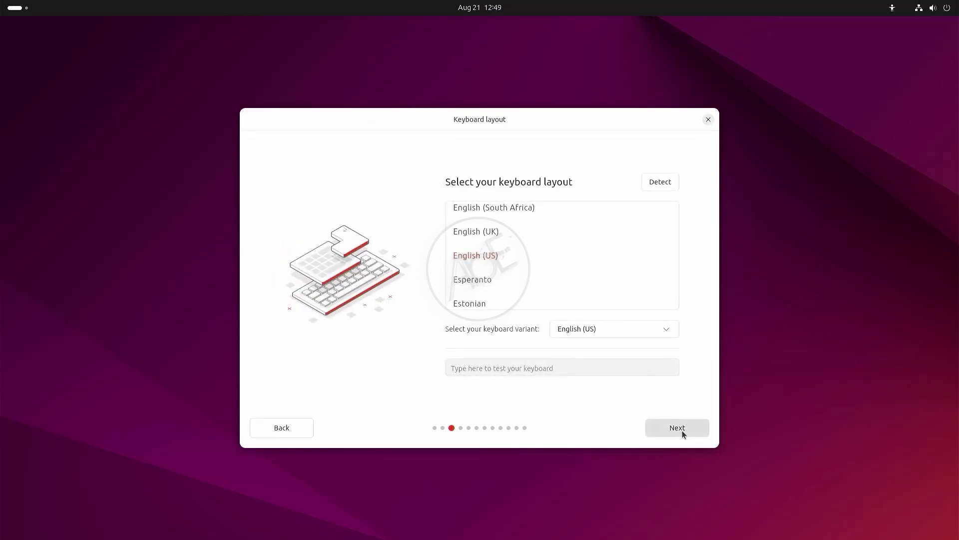
{"action": "left_click", "coordinate": [682, 430]}
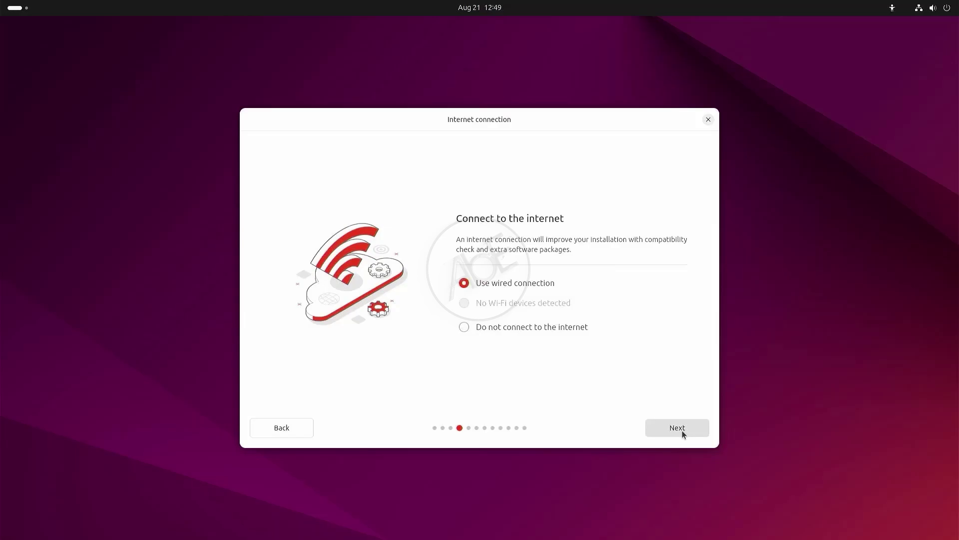
{"action": "left_click", "coordinate": [682, 430]}
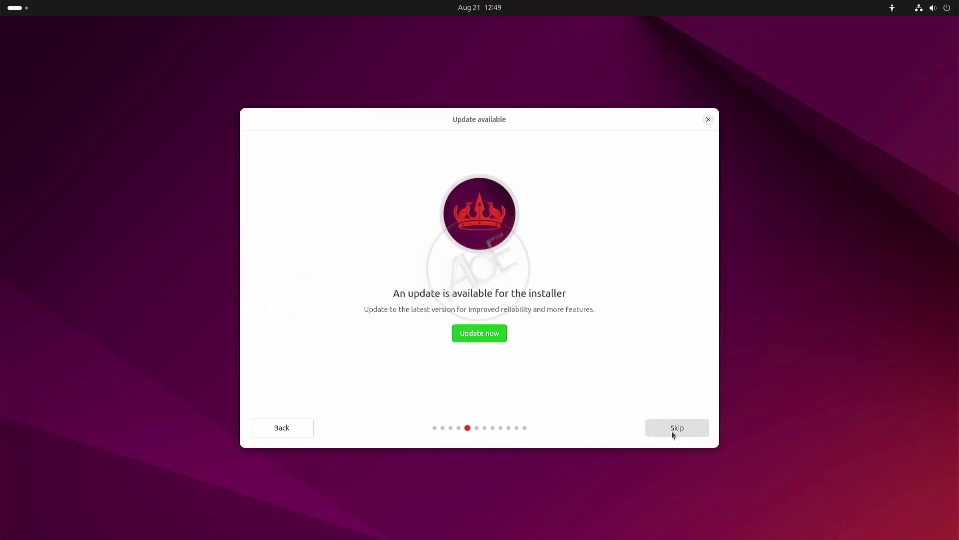
{"action": "left_click", "coordinate": [672, 430]}
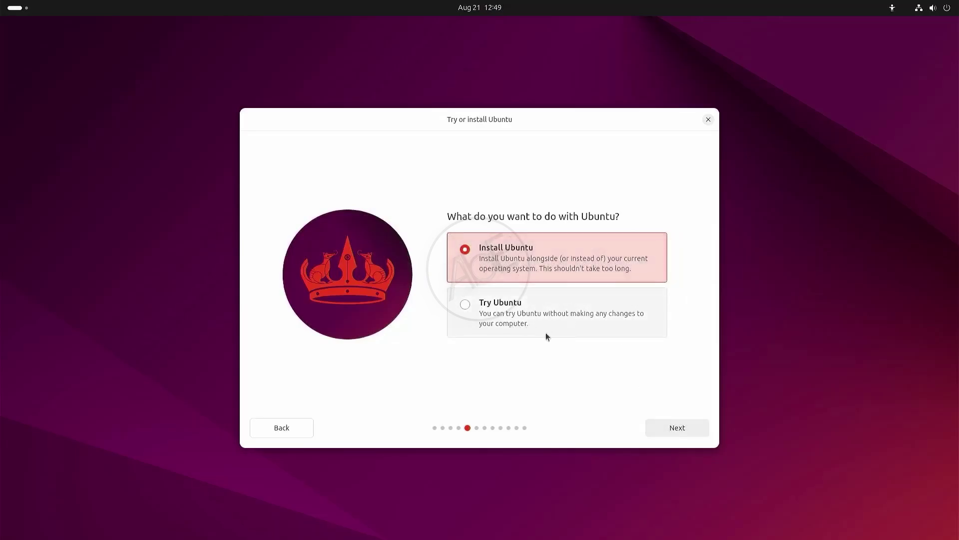
- Choose Install Ubuntu, keep interactive installation and the default app selection
{"action": "left_click", "coordinate": [682, 429]}
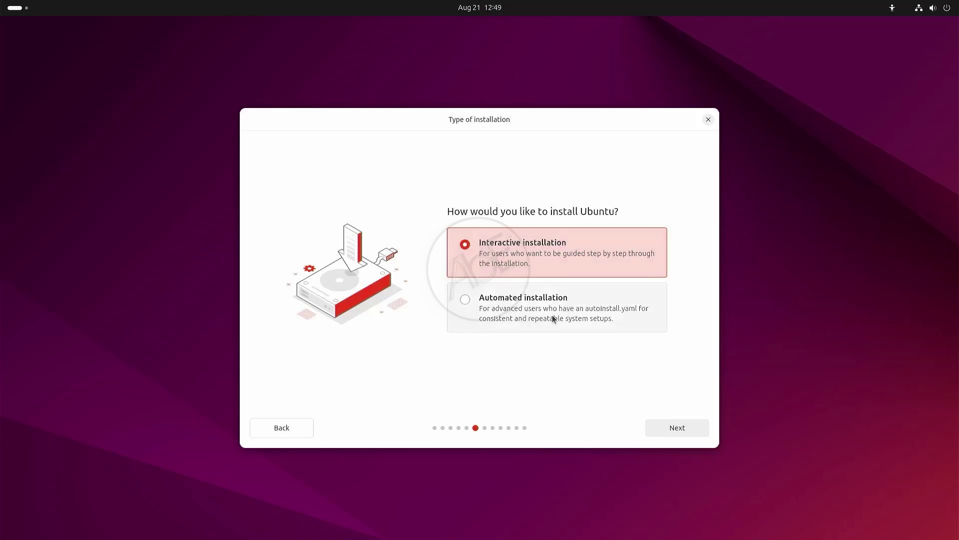
{"action": "left_click", "coordinate": [677, 431]}
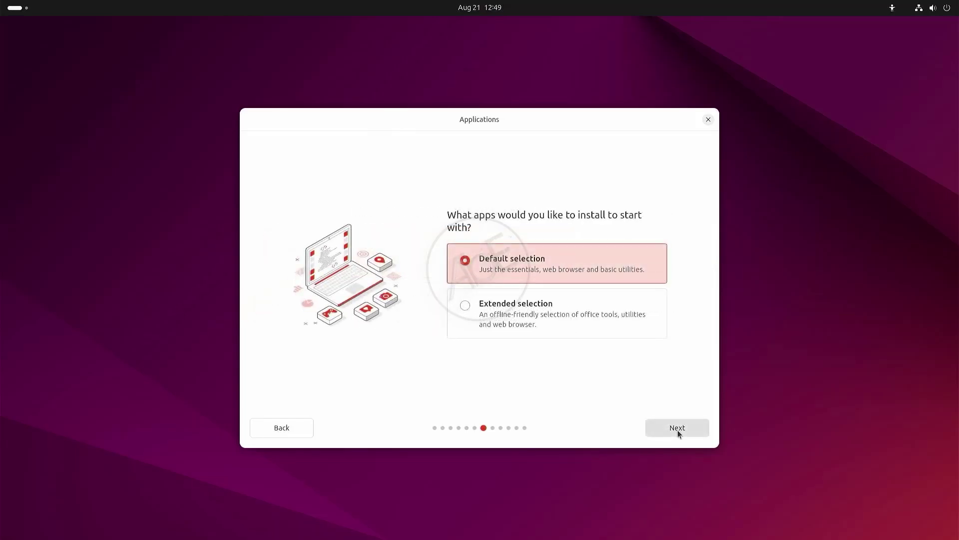
{"action": "left_click", "coordinate": [678, 430]}
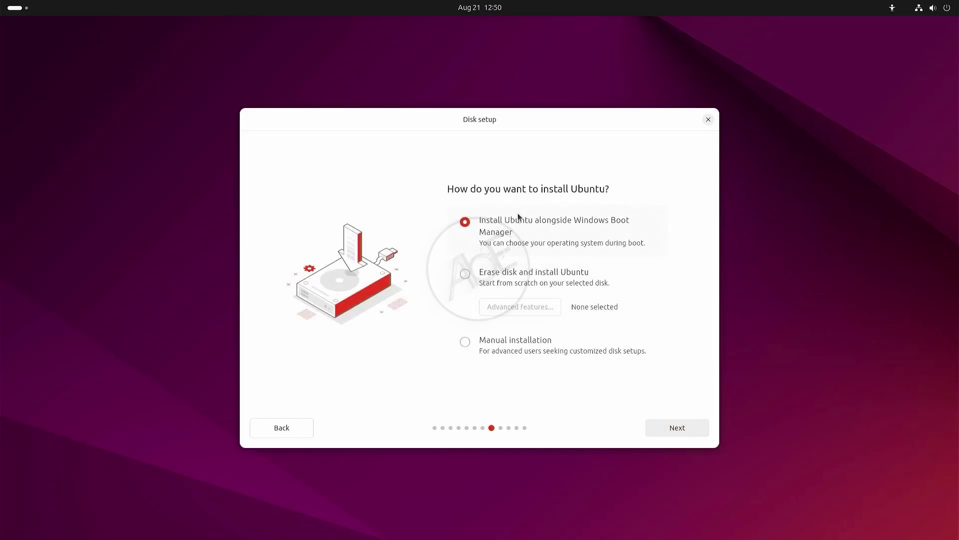
- Install alongside Windows Boot Manager, enter the account's name and replace the computer name with a shorter one
{"action": "left_click", "coordinate": [670, 432]}
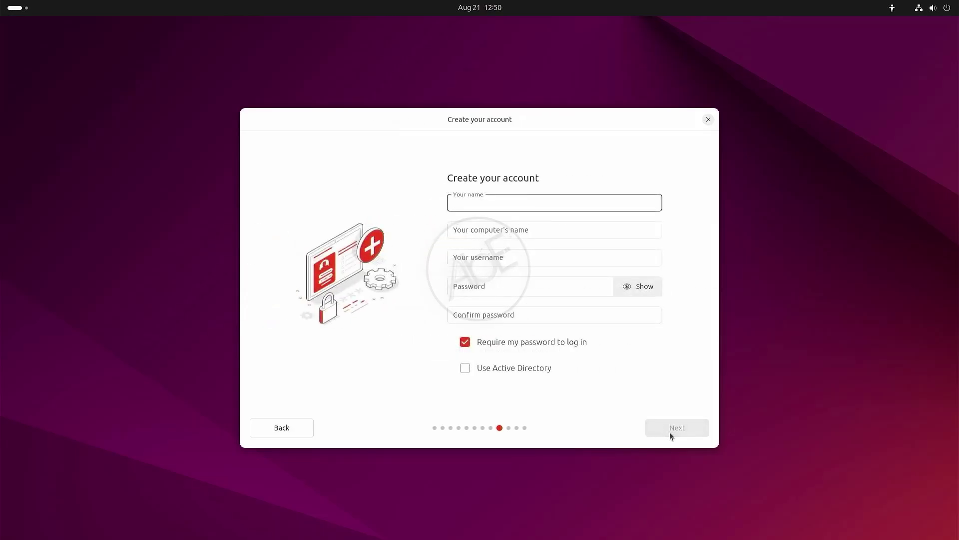
{"action": "type", "text": "abe505"}
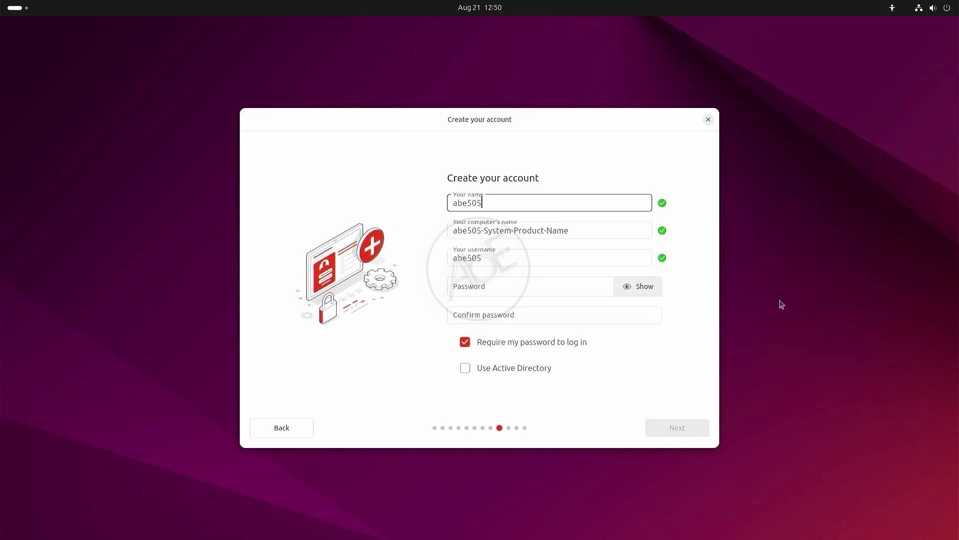
{"action": "left_click_drag", "start_coordinate": [575, 229], "coordinate": [448, 239]}
{"action": "key", "text": "BackSpace"}
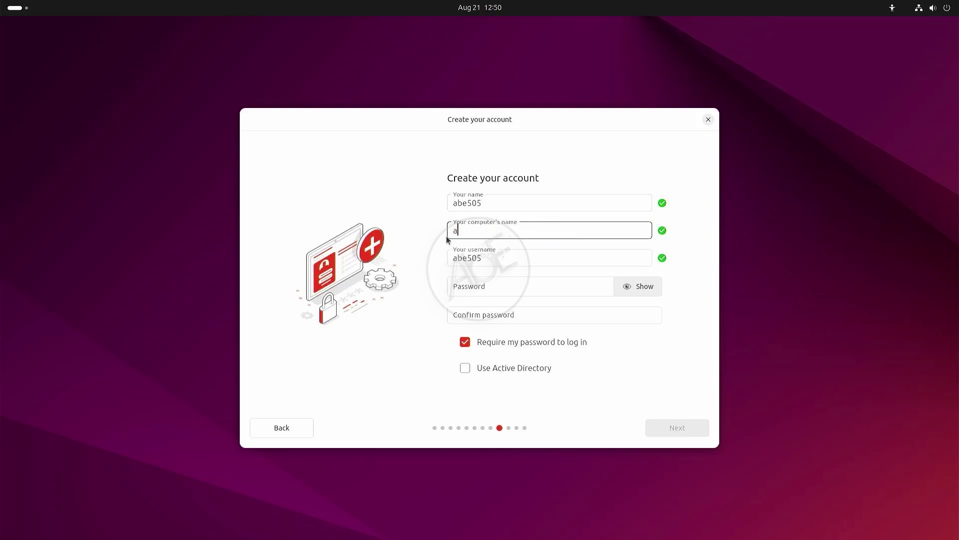
{"action": "type", "text": "abe-pc"}
- Enter and confirm the account password, then continue to the timezone page
{"action": "left_click", "coordinate": [459, 294]}
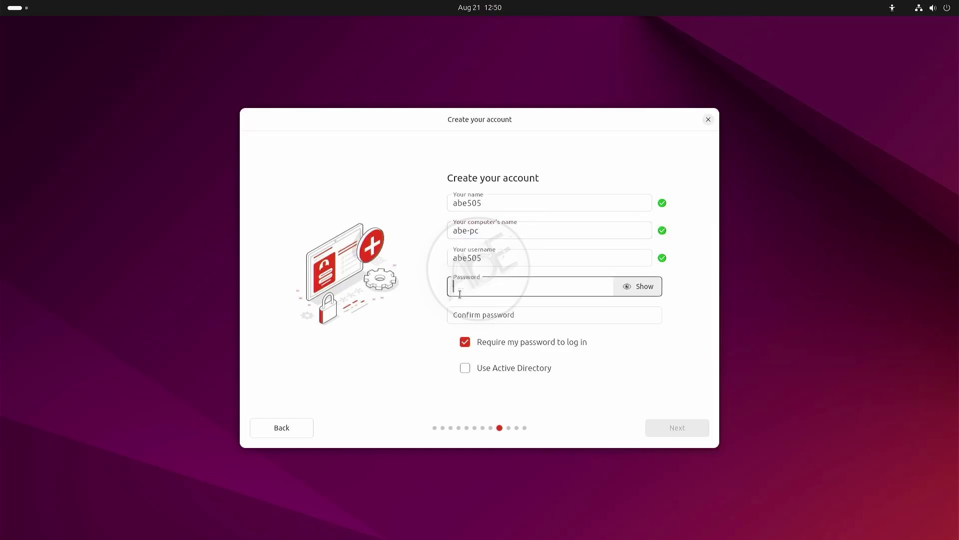
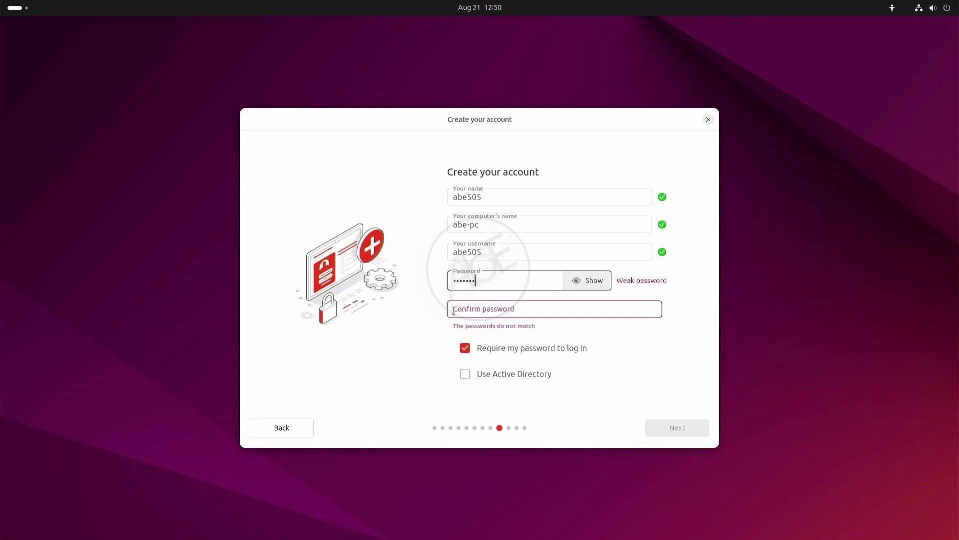
{"action": "left_click", "coordinate": [454, 310]}
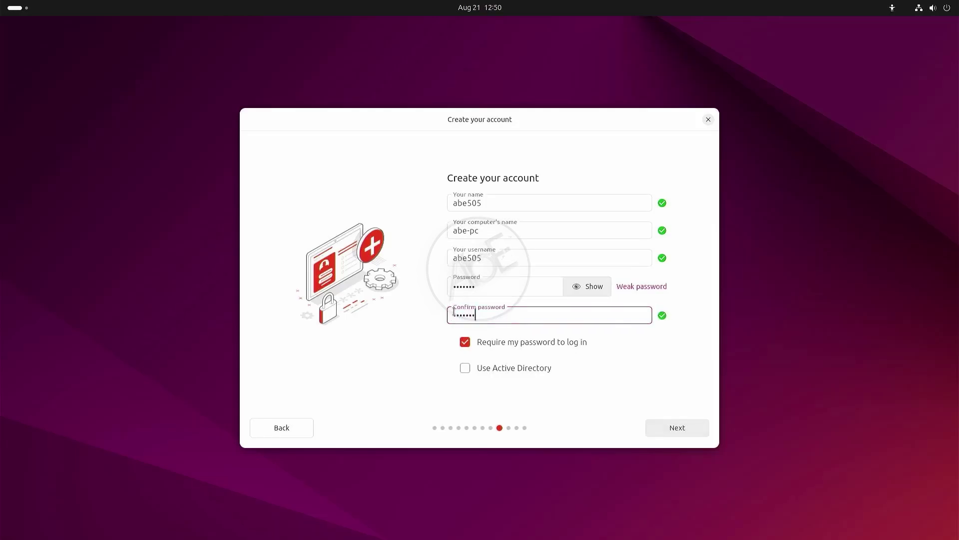
{"action": "left_click", "coordinate": [678, 434]}
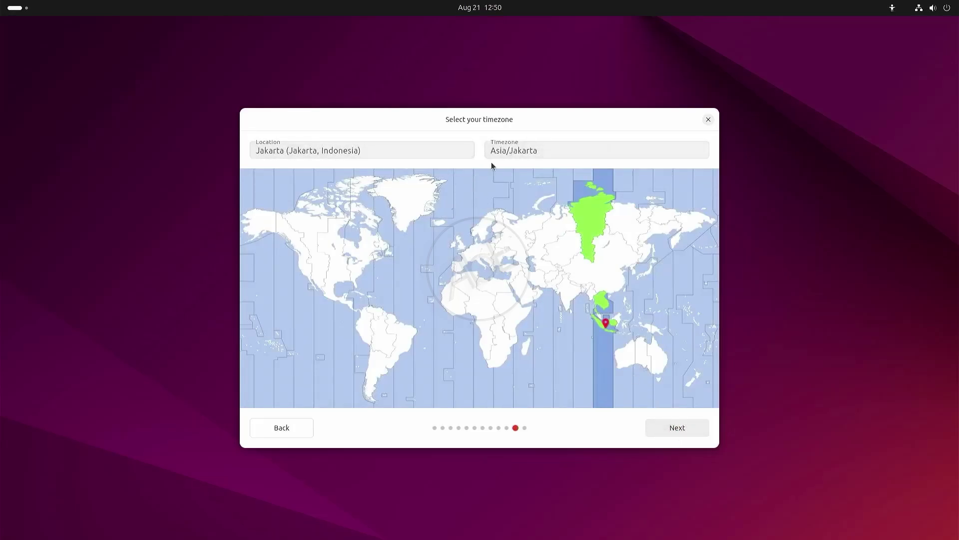
- Accept the Asia/Jakarta timezone to reach the Ready to install review
{"action": "left_click", "coordinate": [678, 433]}
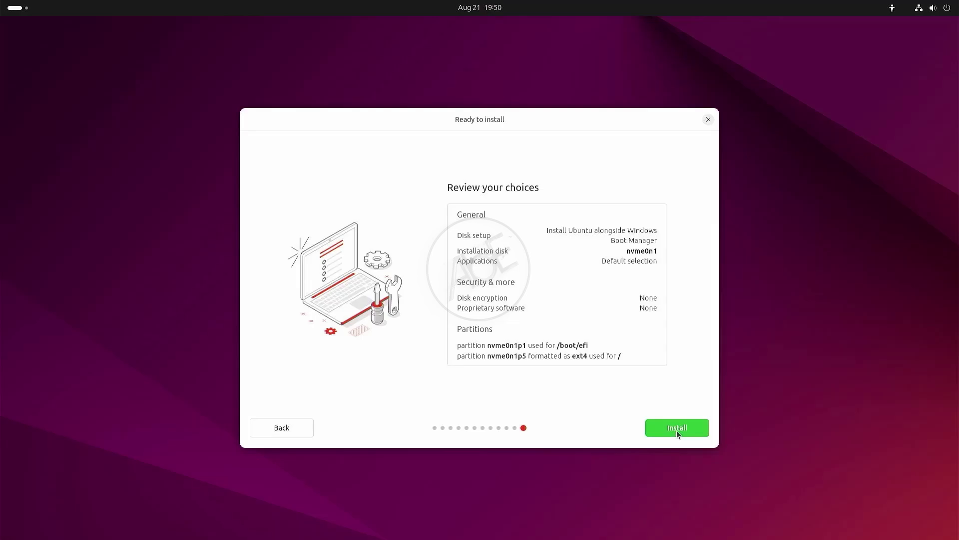
- Install Ubuntu 24.04 LTS and restart the computer when installation completes
{"action": "left_click", "coordinate": [676, 428]}
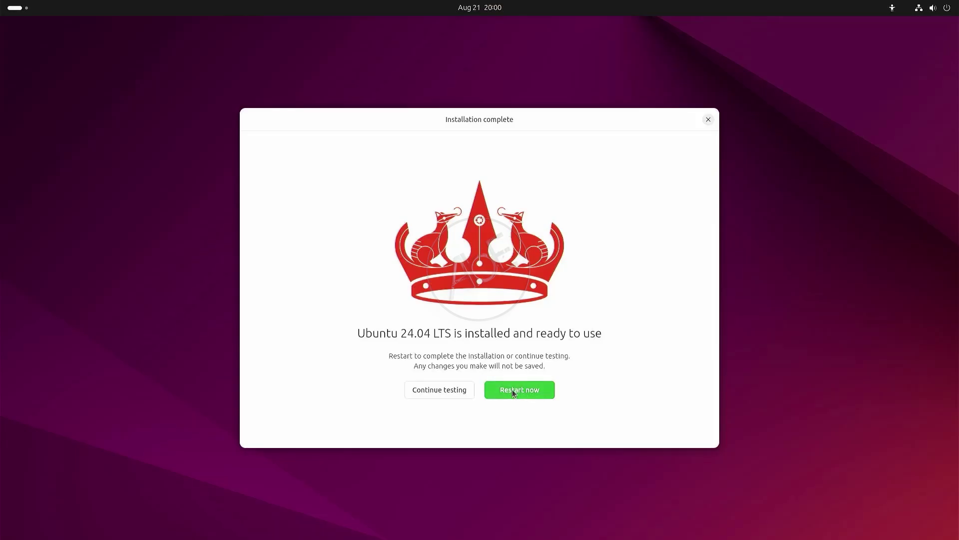
{"action": "left_click", "coordinate": [512, 389]}
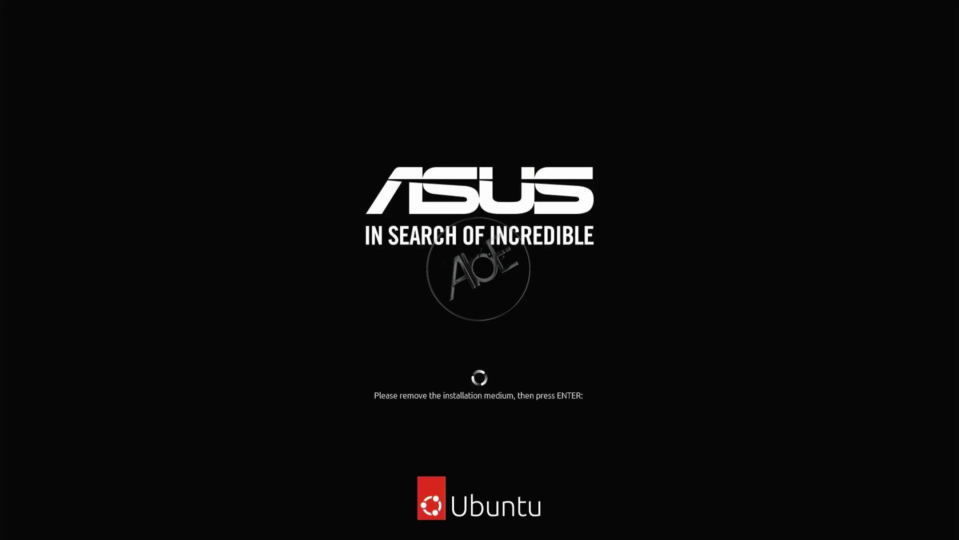
- Continue booting after removing the USB, review the GRUB entries and boot Ubuntu
{"action": "key", "text": "Return"}
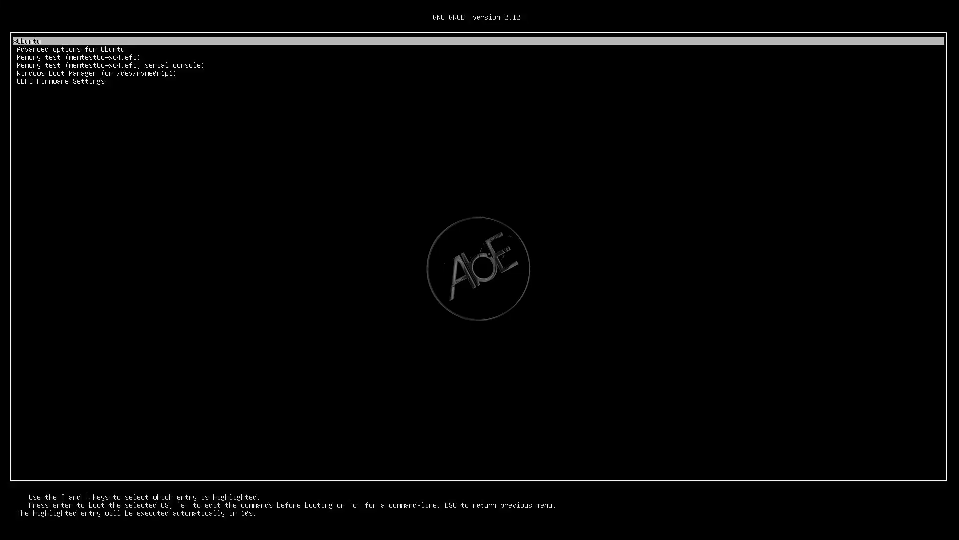
{"action": "key", "text": "Down"}
{"action": "key", "text": "Down"}
{"action": "key", "text": "Down"}
{"action": "key", "text": "Down"}
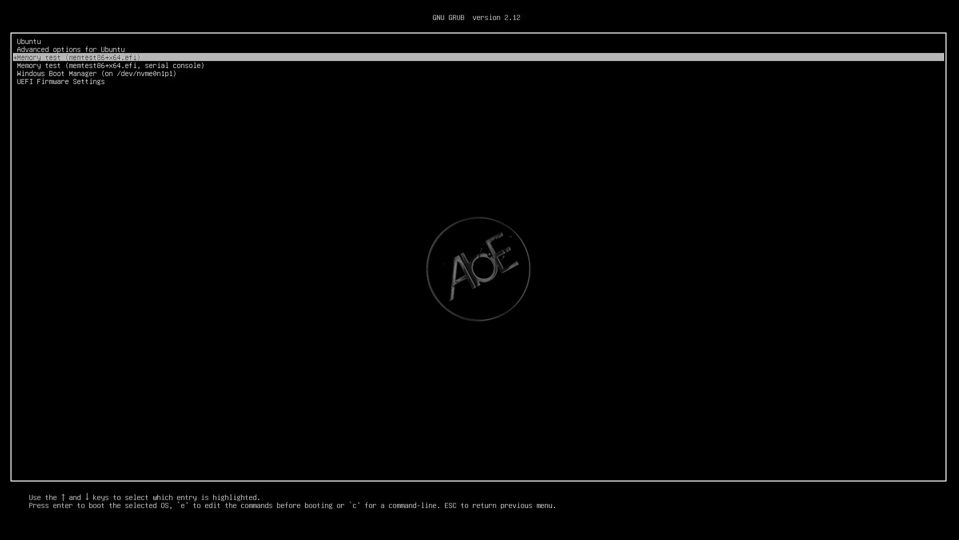
{"action": "key", "text": "Down"}
{"action": "key", "text": "Up"}
{"action": "key", "text": "Up"}
{"action": "key", "text": "Up"}
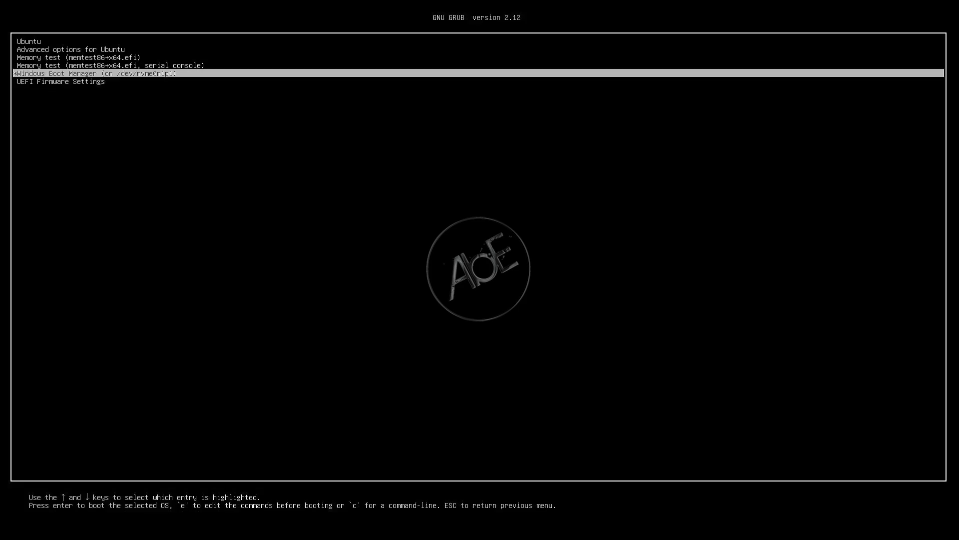
{"action": "key", "text": "Up"}
{"action": "key", "text": "Up"}
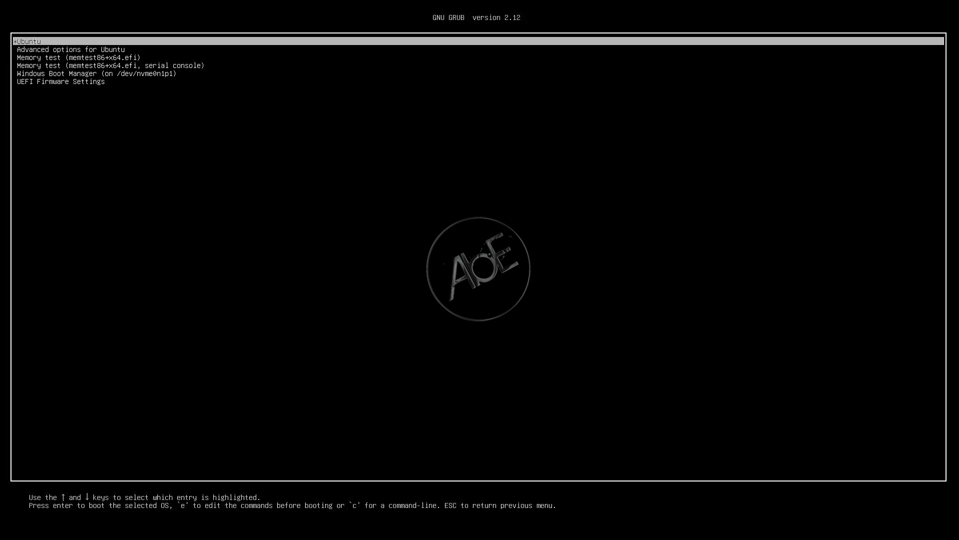
{"action": "key", "text": "Return"}
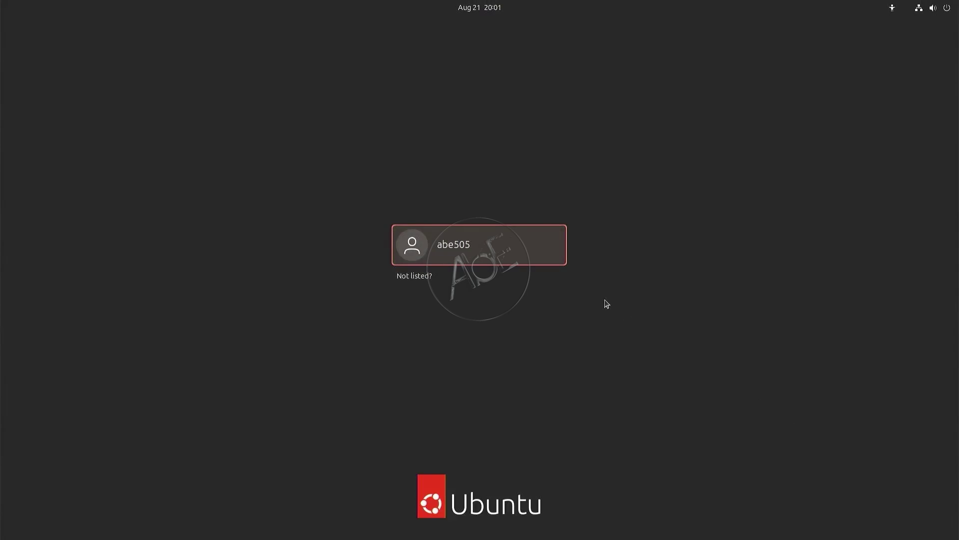
- Log in to the created user account with its password
{"action": "left_click", "coordinate": [519, 266]}
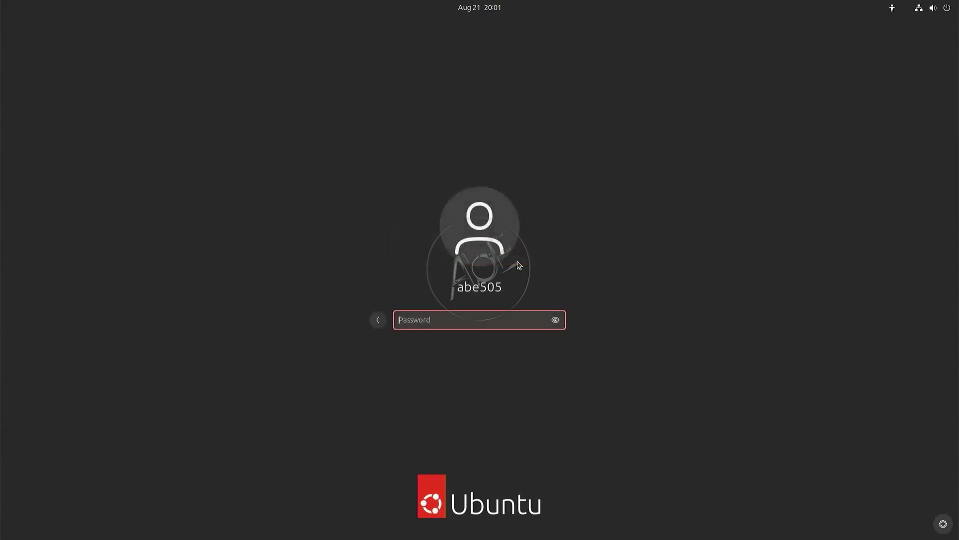
{"action": "type", "text": "•••••••"}
{"action": "key", "text": "Return"}
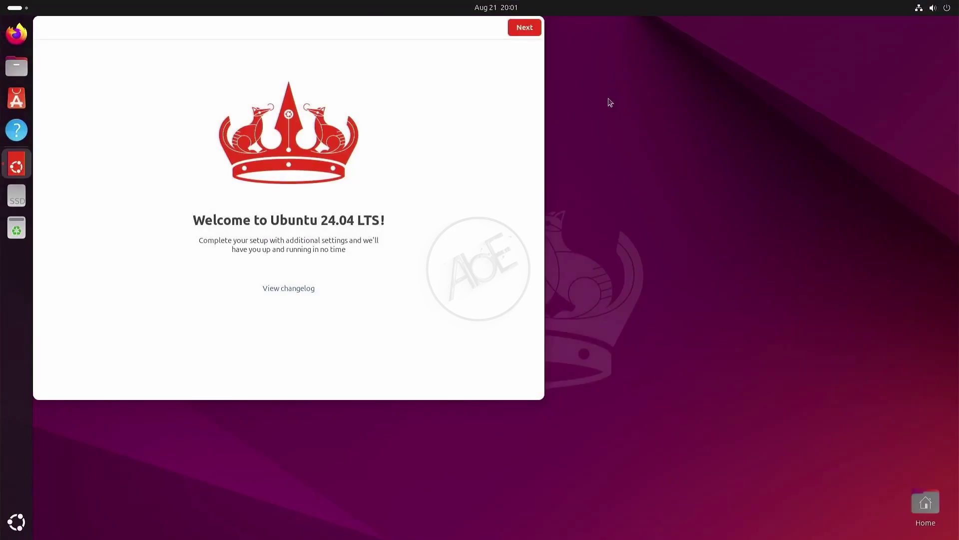
- Go through Ubuntu Welcome, skipping Ubuntu Pro and choosing 'No, don't share system data', then finish
{"action": "left_click", "coordinate": [520, 28]}
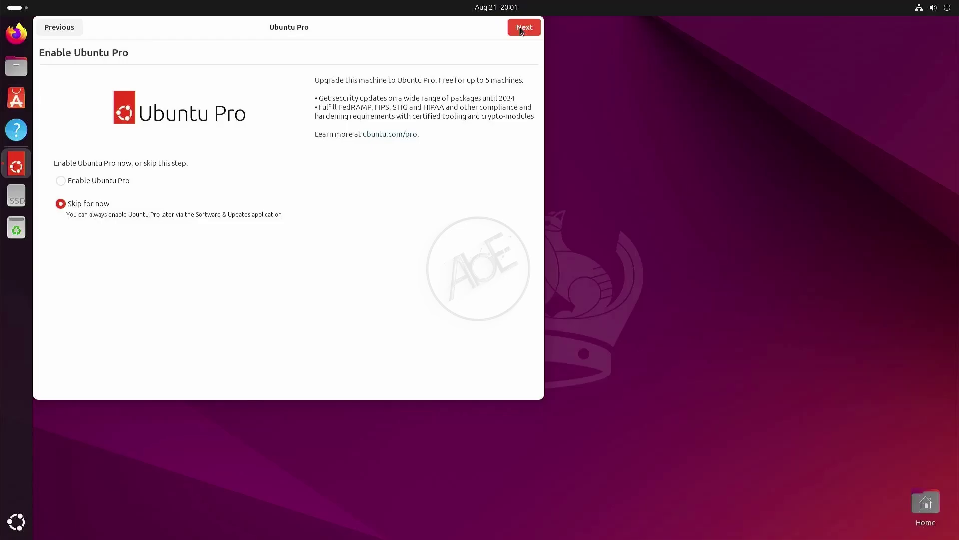
{"action": "left_click", "coordinate": [520, 27]}
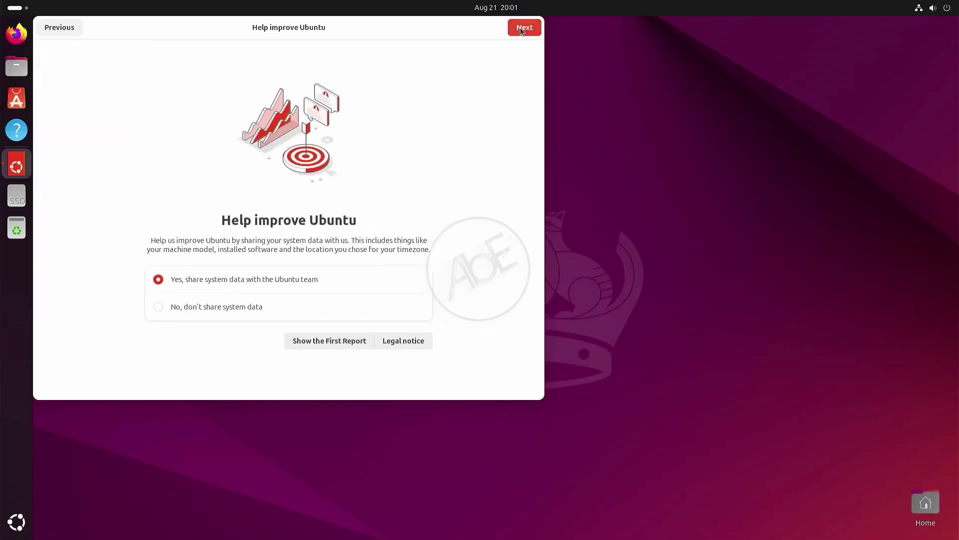
{"action": "left_click", "coordinate": [229, 310]}
{"action": "left_click", "coordinate": [520, 28]}
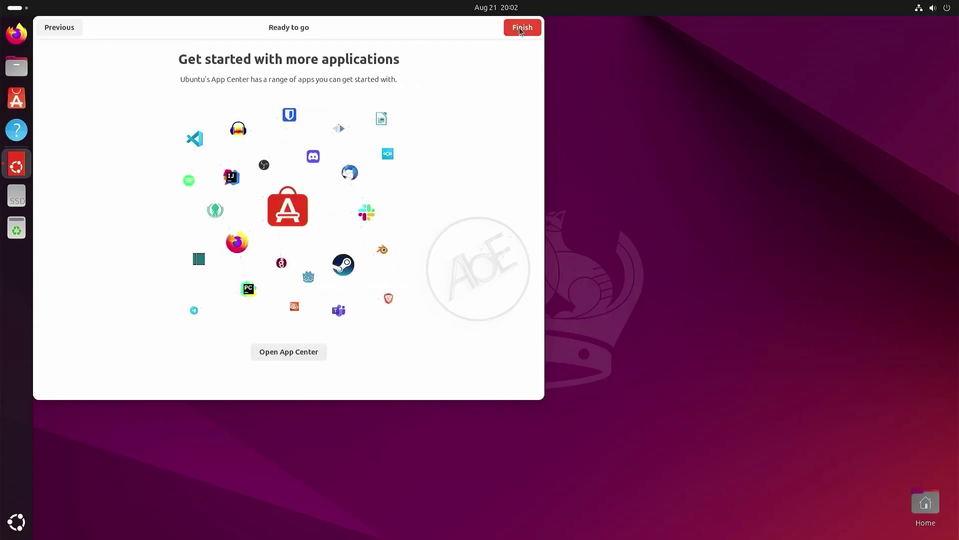
{"action": "left_click", "coordinate": [519, 28]}
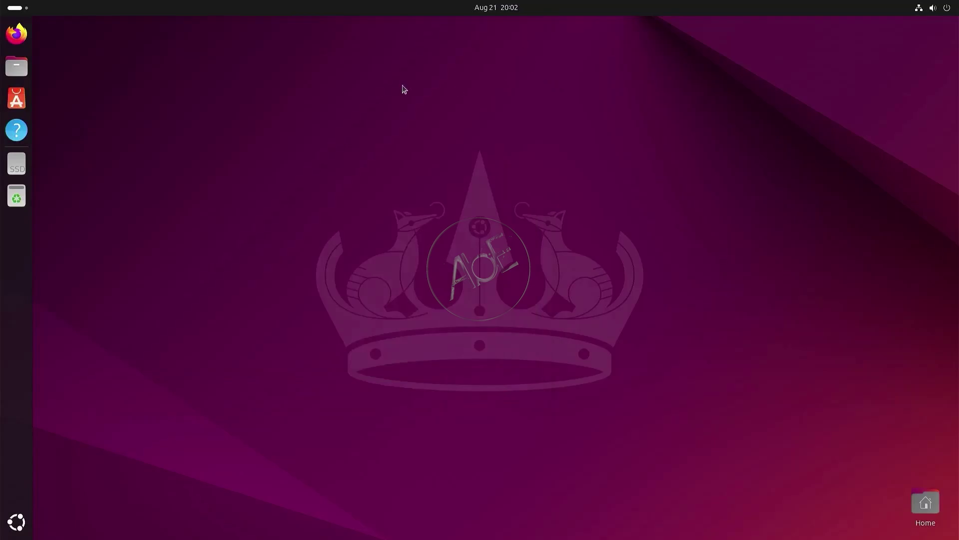
- Open the home folder and the Windows drive, then browse to the Windows user's Downloads folder
{"action": "left_click", "coordinate": [17, 66]}
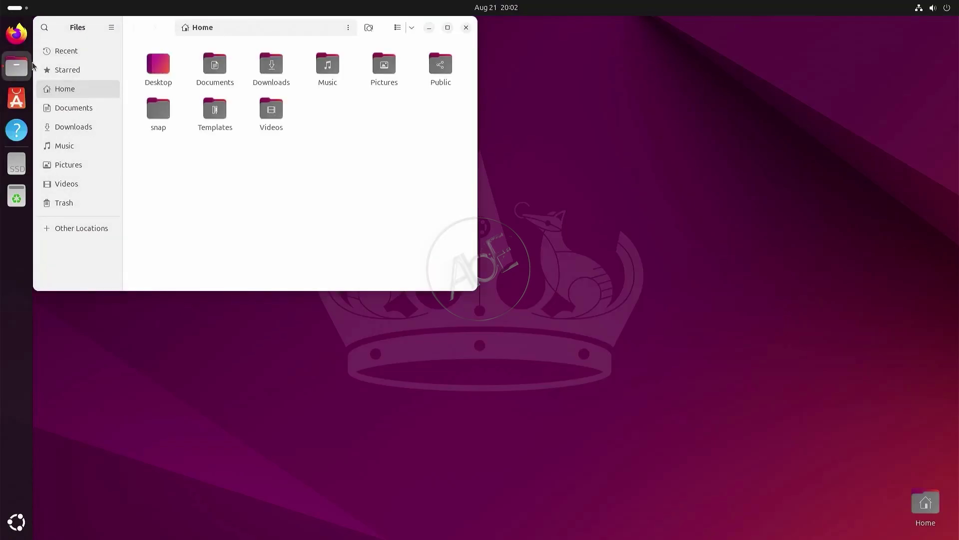
{"action": "left_click", "coordinate": [16, 164]}
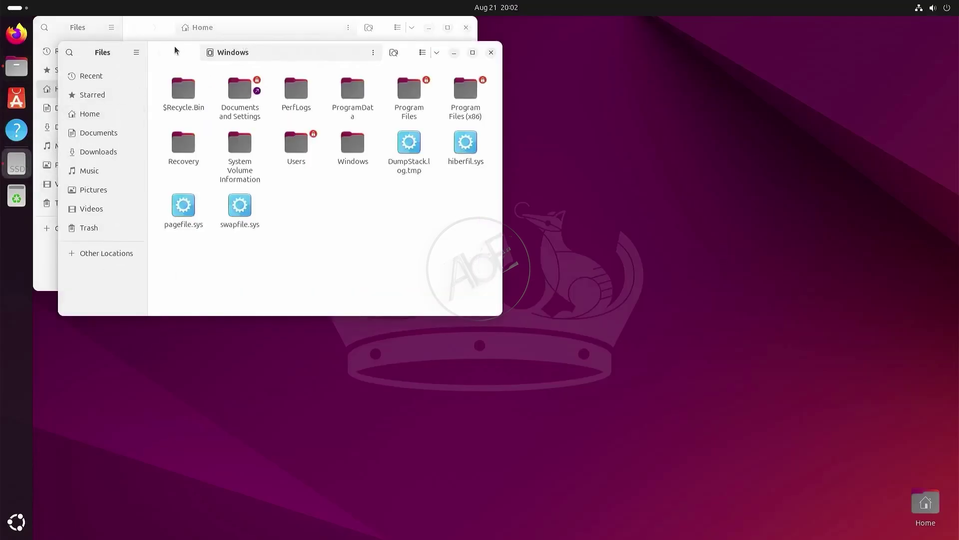
{"action": "left_click_drag", "start_coordinate": [185, 46], "coordinate": [405, 102]}
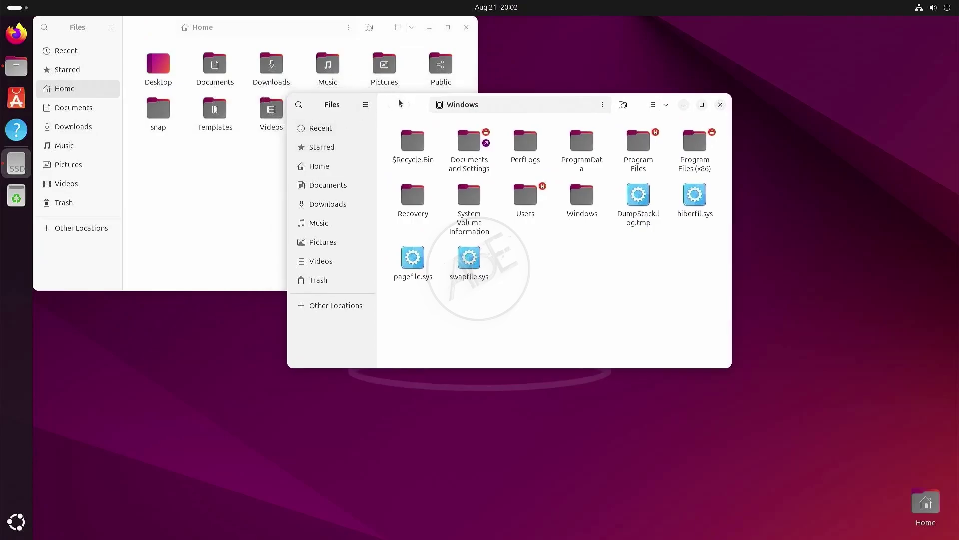
{"action": "double_click", "coordinate": [524, 202]}
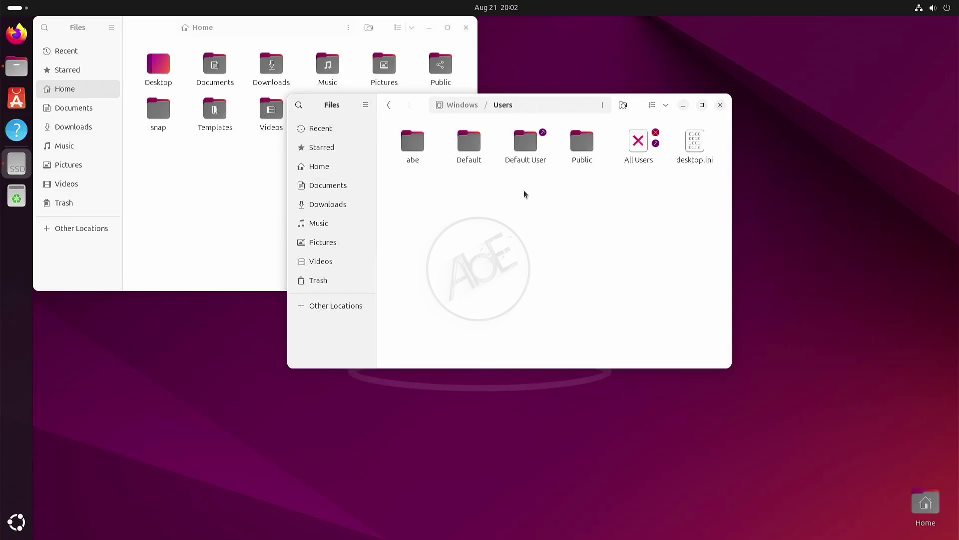
{"action": "double_click", "coordinate": [409, 146]}
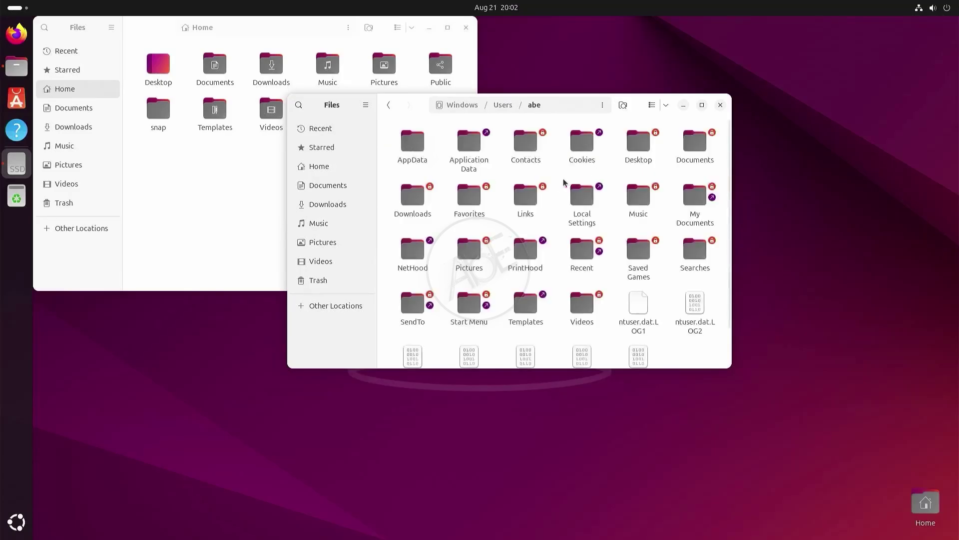
{"action": "double_click", "coordinate": [419, 194]}
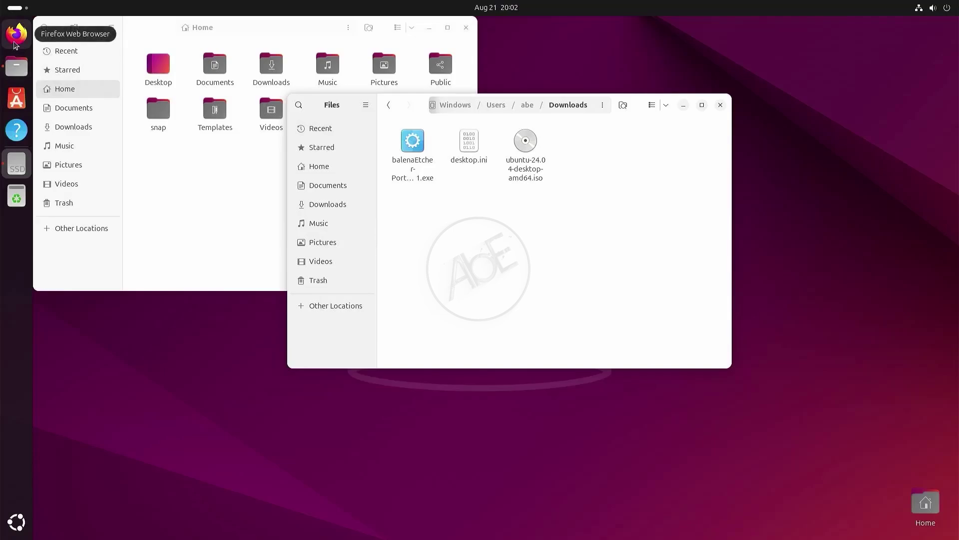
- Launch App Center and scroll through the Explore page's featured apps
{"action": "left_click", "coordinate": [19, 108]}
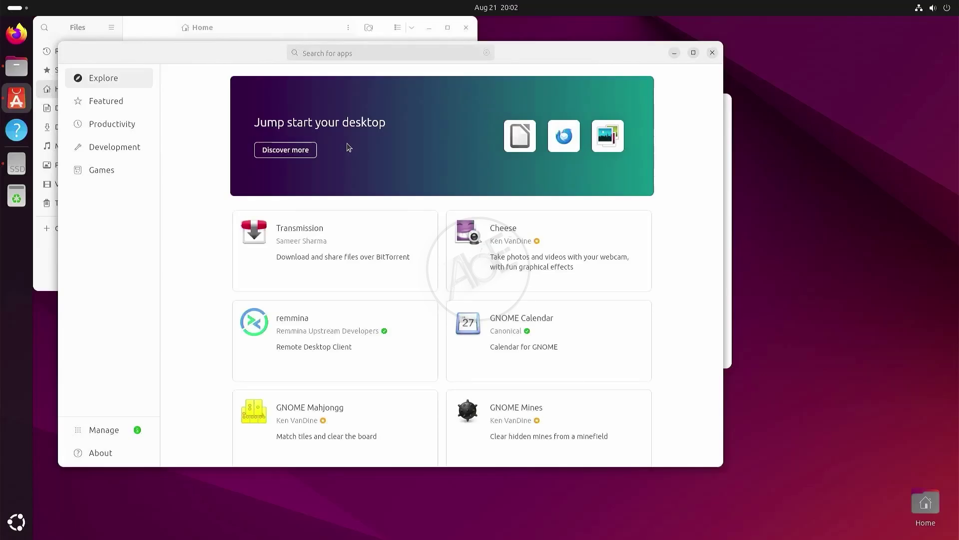
{"action": "scroll", "coordinate": [347, 146], "scroll_direction": "down", "scroll_amount": 2}
{"action": "scroll", "coordinate": [343, 148], "scroll_direction": "down", "scroll_amount": 5}
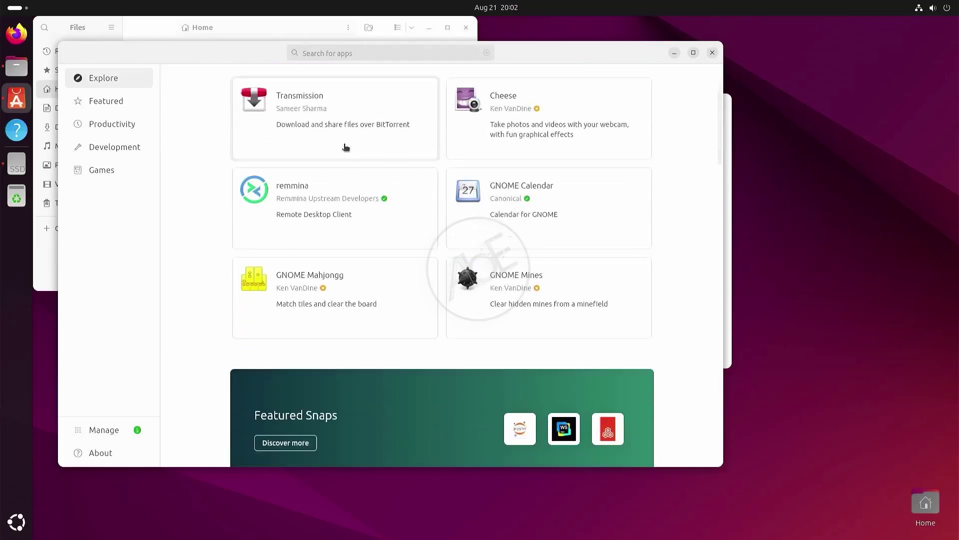
{"action": "scroll", "coordinate": [347, 146], "scroll_direction": "down", "scroll_amount": 5}
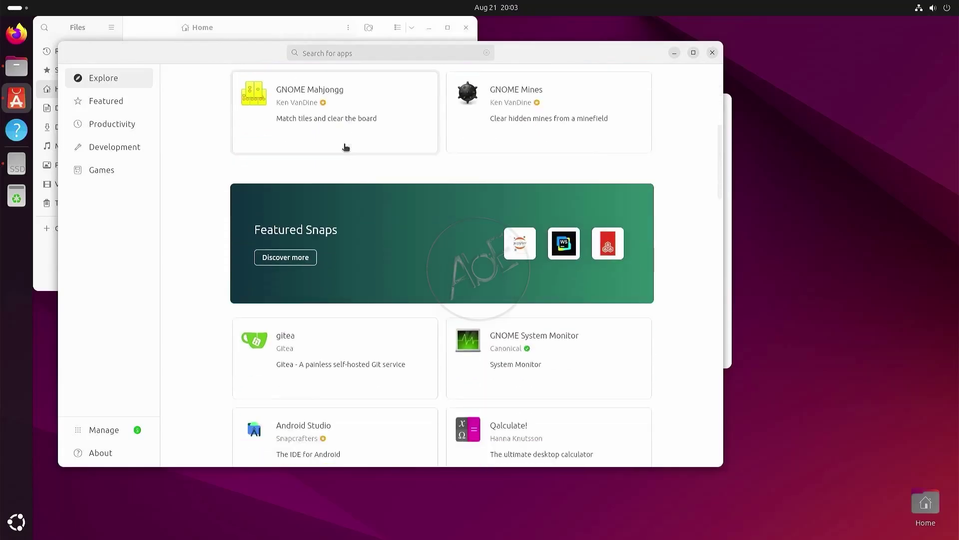
{"action": "scroll", "coordinate": [346, 147], "scroll_direction": "up", "scroll_amount": 1}
{"action": "scroll", "coordinate": [346, 147], "scroll_direction": "up", "scroll_amount": 10}
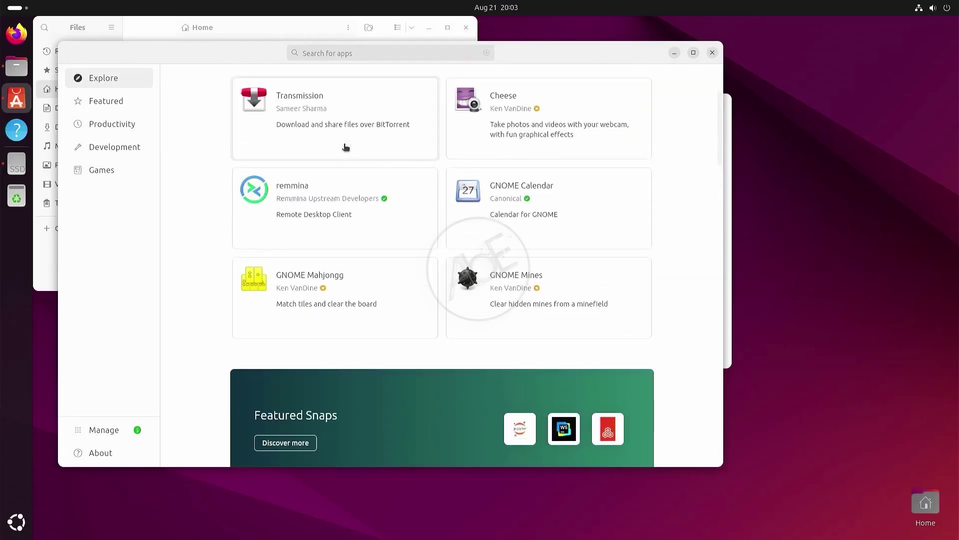
{"action": "scroll", "coordinate": [346, 148], "scroll_direction": "up", "scroll_amount": 1}
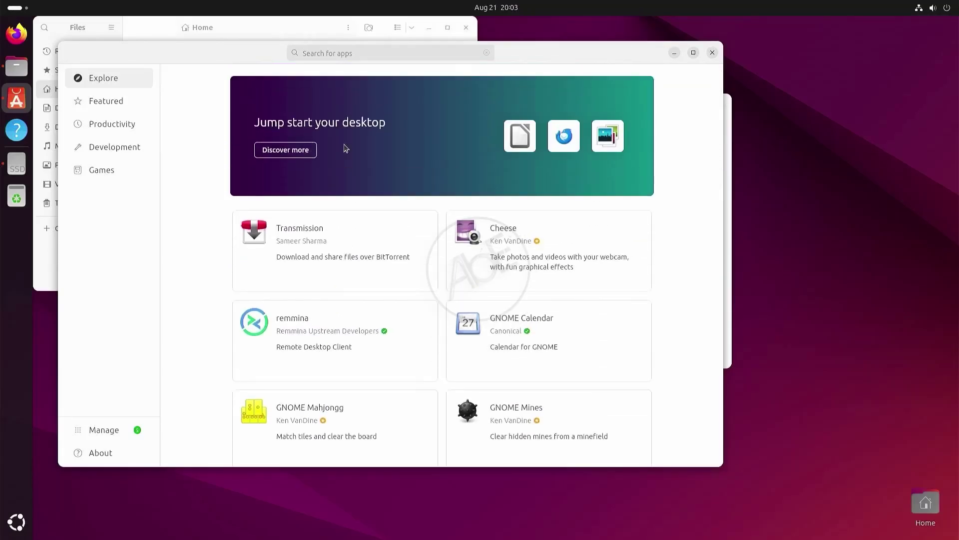
- Launch Firefox, skip the import, sync and add-ons steps, then dismiss the extensions suggestion
{"action": "left_click", "coordinate": [14, 34]}
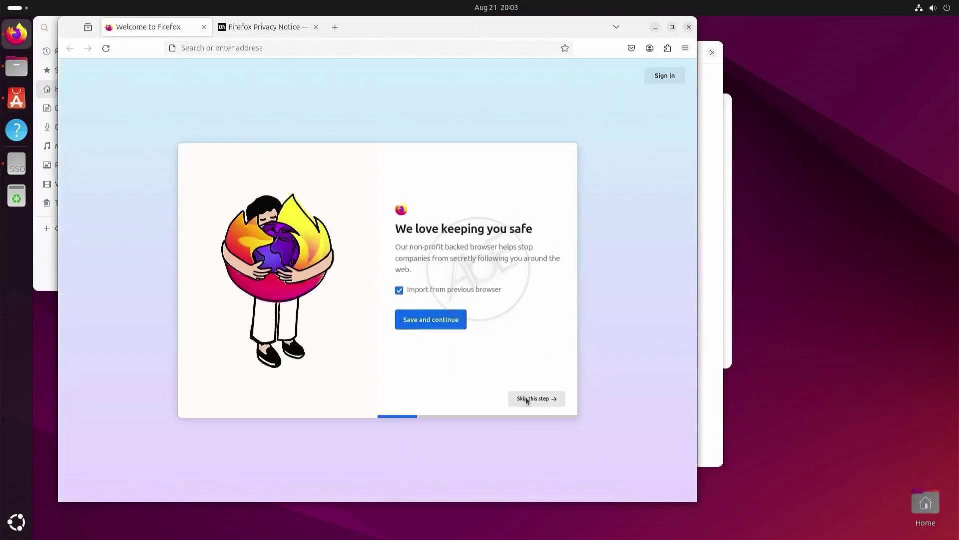
{"action": "left_click", "coordinate": [542, 398]}
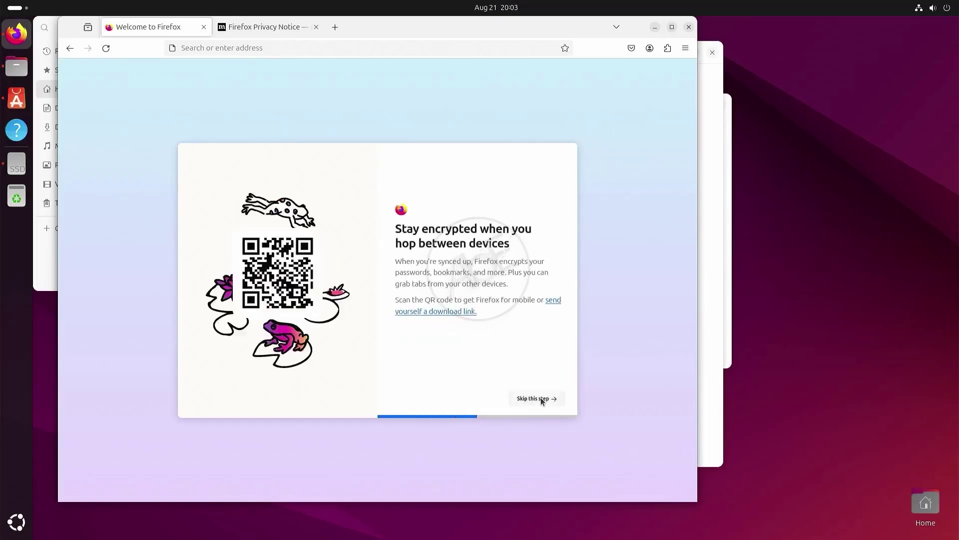
{"action": "left_click", "coordinate": [542, 398]}
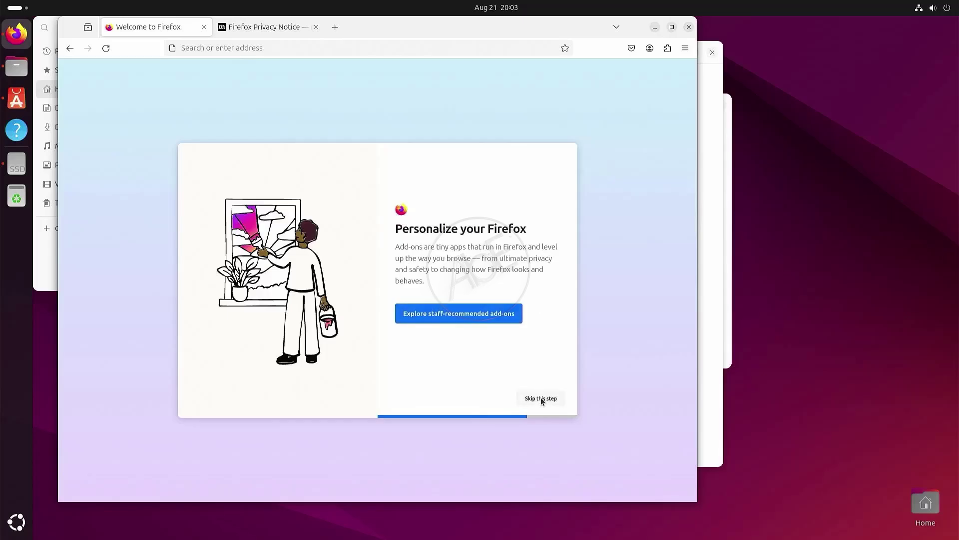
{"action": "left_click", "coordinate": [542, 398]}
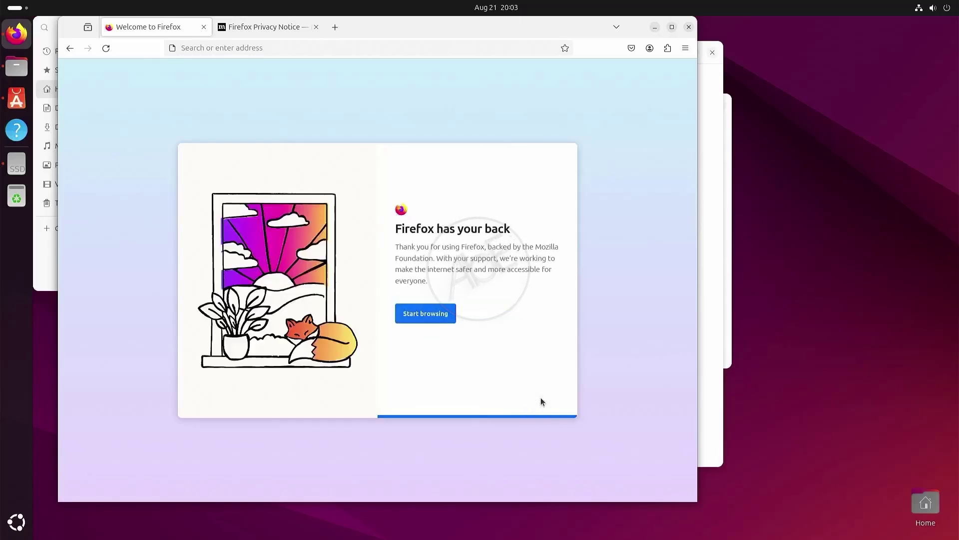
{"action": "left_click", "coordinate": [423, 315]}
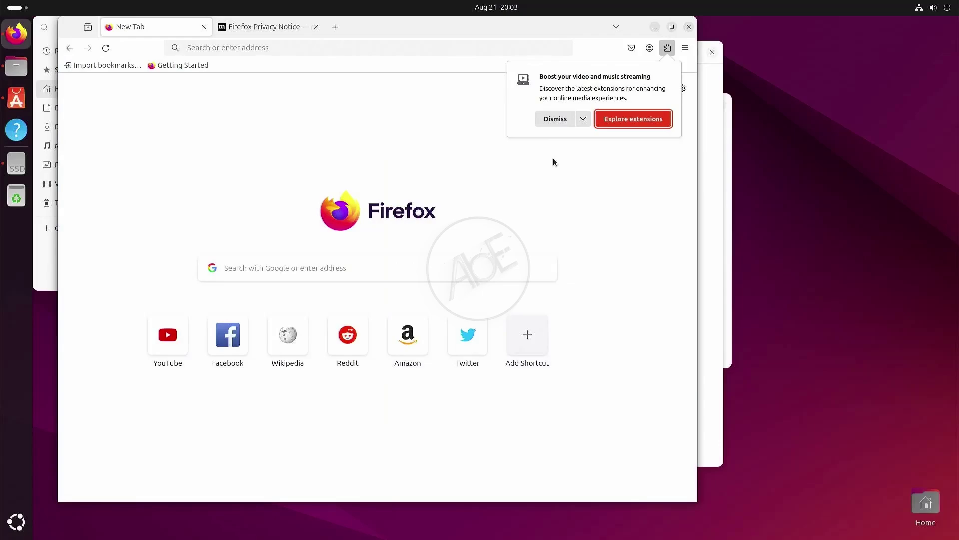
{"action": "left_click", "coordinate": [556, 120]}
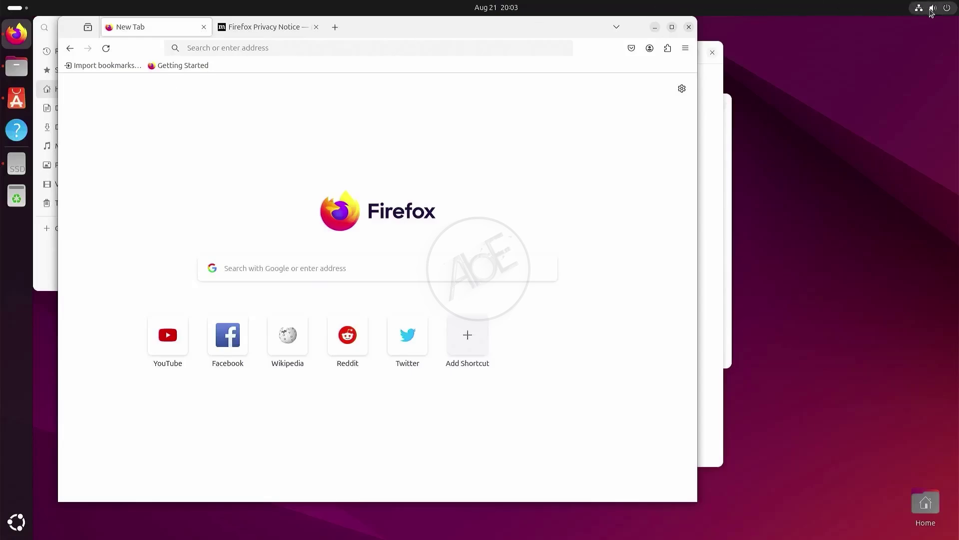
- Restart Ubuntu from the system menu, then boot Windows Boot Manager from the GRUB menu
{"action": "left_click", "coordinate": [941, 14]}
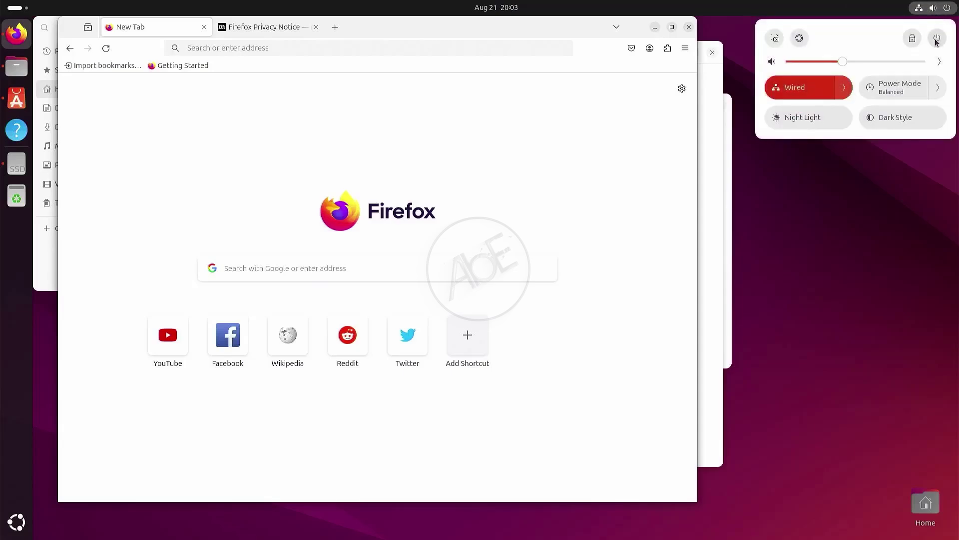
{"action": "left_click", "coordinate": [937, 38]}
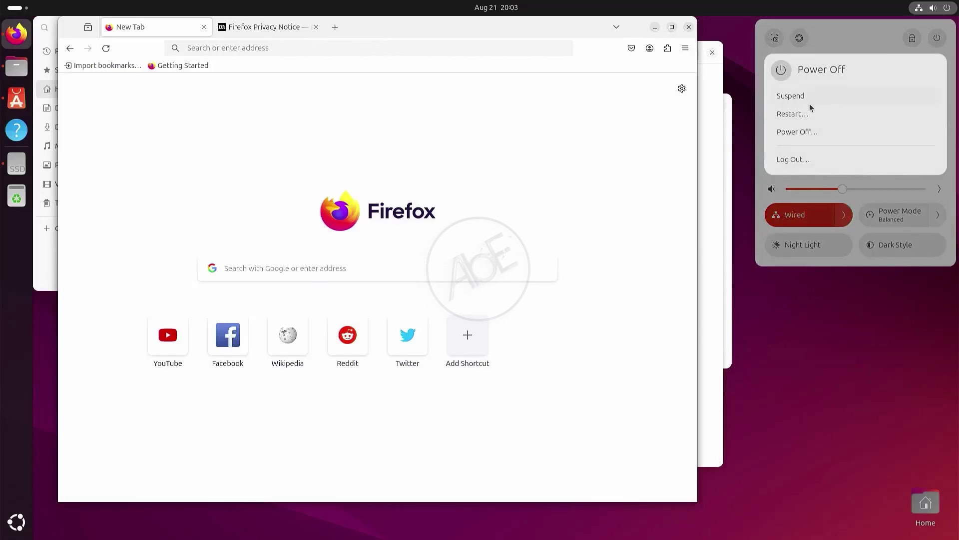
{"action": "left_click", "coordinate": [794, 114]}
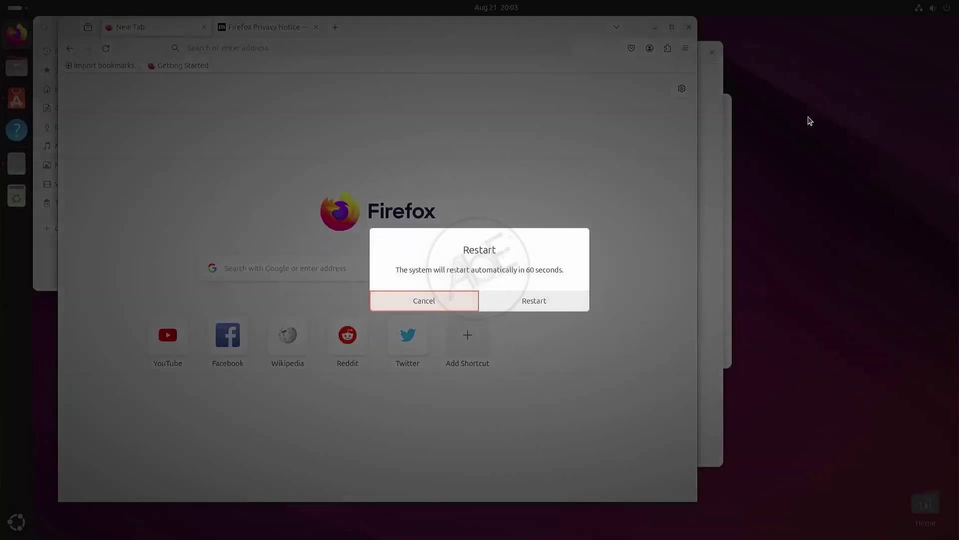
{"action": "left_click", "coordinate": [554, 300]}
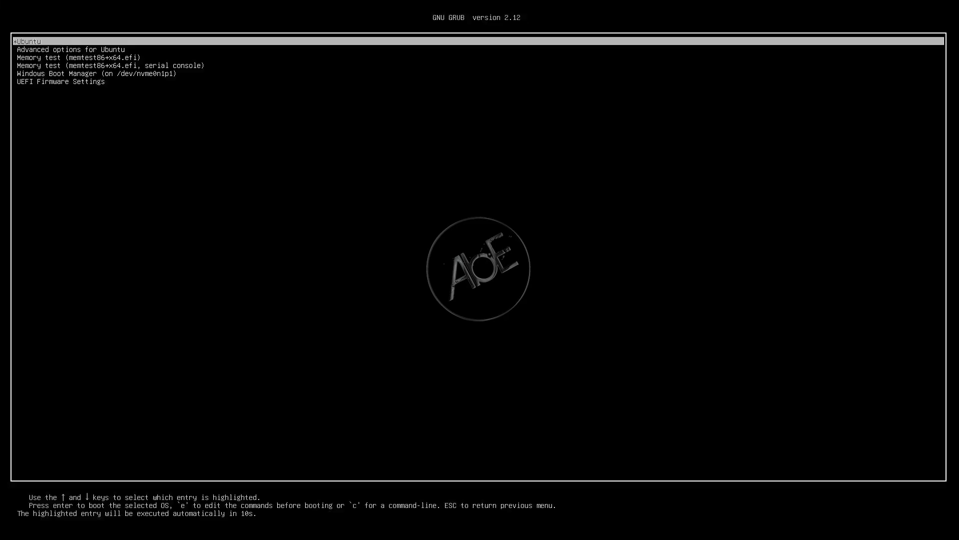
{"action": "key", "text": "Down"}
{"action": "key", "text": "Down"}
{"action": "key", "text": "Down"}
{"action": "key", "text": "Down"}
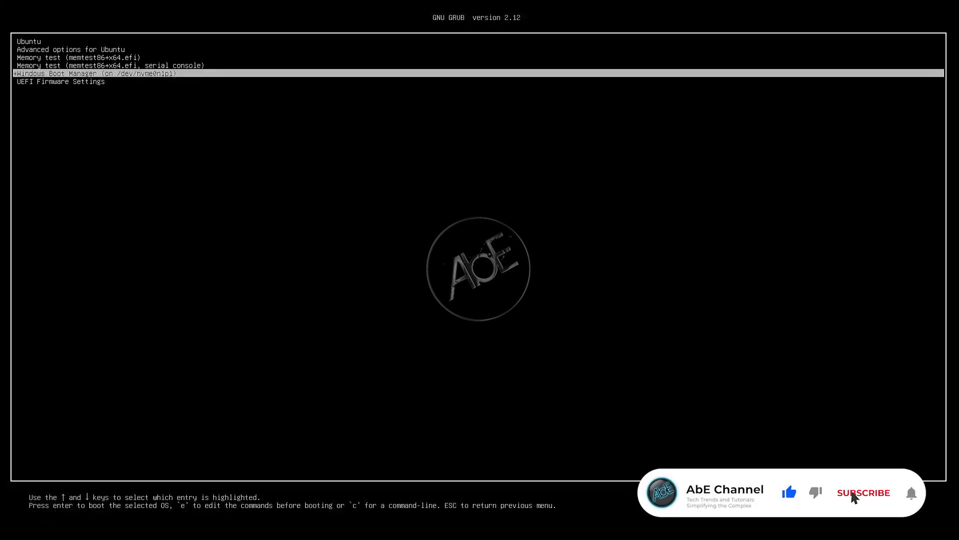
{"action": "key", "text": "Return"}
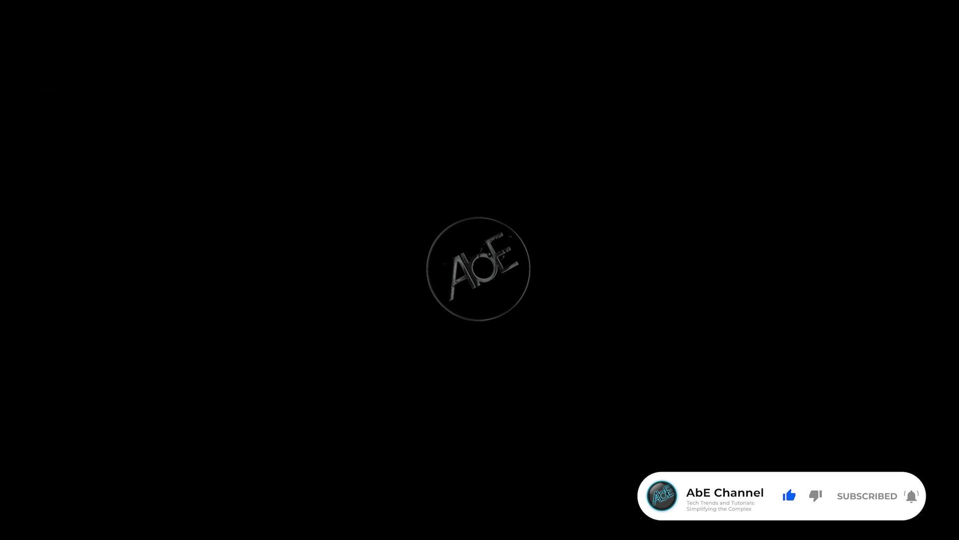